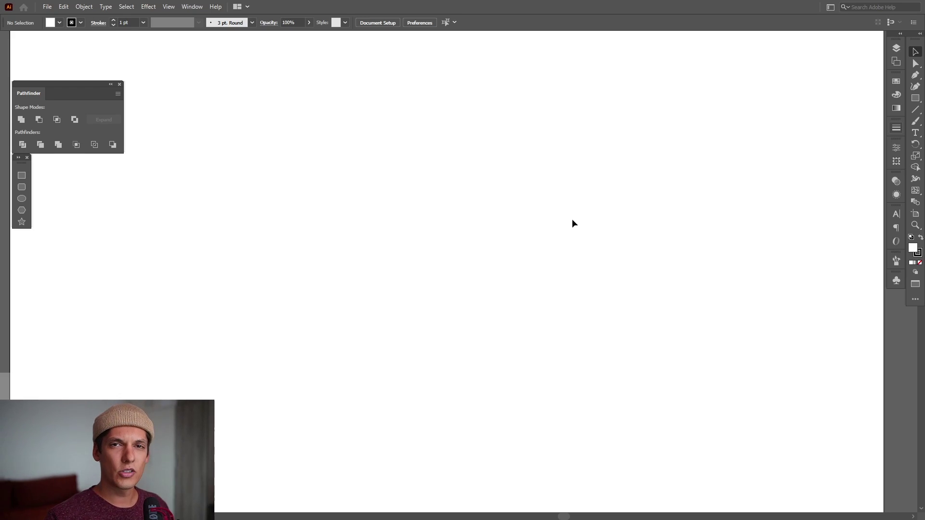
- Sketch a closed three-lobed blob with smooth curved segments across the artboard using the Pen tool
{"action": "left_click", "coordinate": [918, 76]}
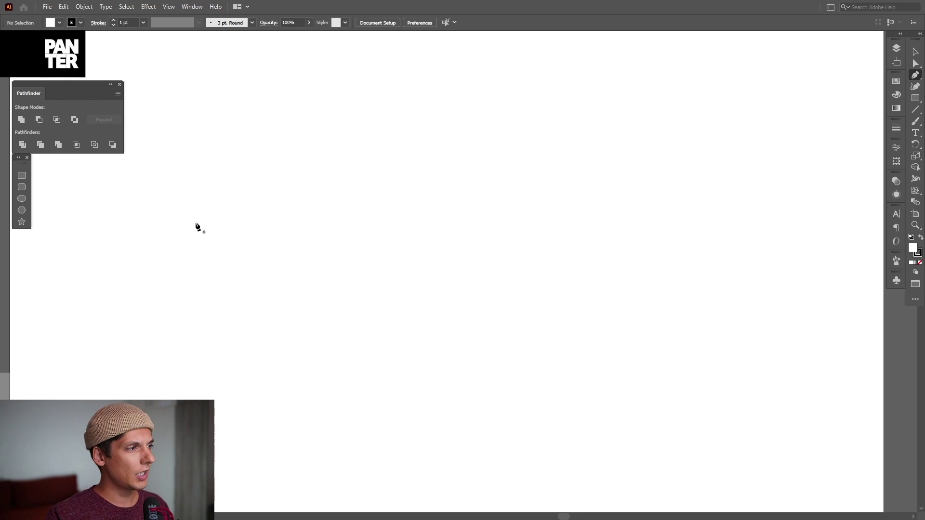
{"action": "mouse_move", "coordinate": [210, 183]}
{"action": "left_mouse_down"}
{"action": "mouse_move", "coordinate": [222, 161]}
{"action": "mouse_move", "coordinate": [206, 158]}
{"action": "mouse_move", "coordinate": [212, 167]}
{"action": "left_mouse_up"}
{"action": "left_click_drag", "start_coordinate": [314, 168], "coordinate": [356, 182]}
{"action": "left_click_drag", "start_coordinate": [434, 268], "coordinate": [498, 293]}
{"action": "left_click_drag", "start_coordinate": [591, 210], "coordinate": [642, 211]}
{"action": "left_click_drag", "start_coordinate": [601, 337], "coordinate": [600, 259]}
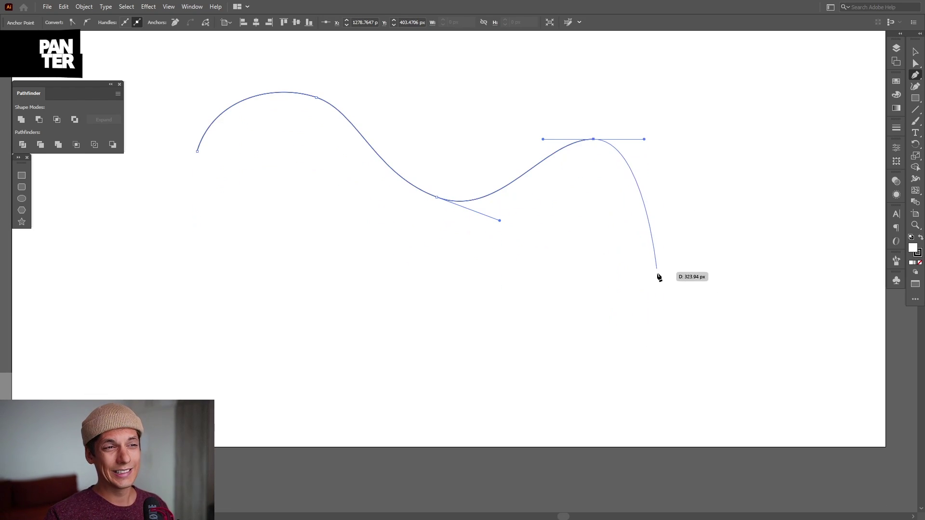
{"action": "left_click_drag", "start_coordinate": [658, 274], "coordinate": [638, 335]}
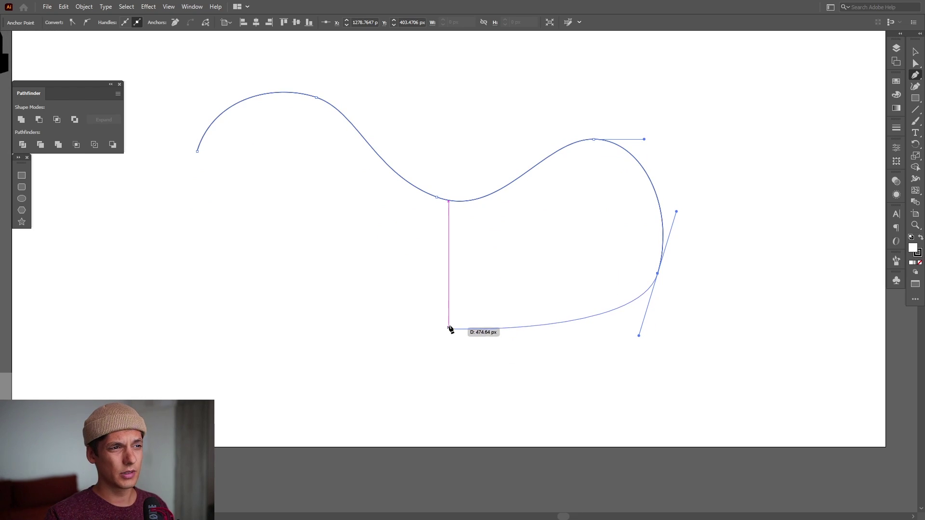
{"action": "left_click_drag", "start_coordinate": [513, 337], "coordinate": [467, 315]}
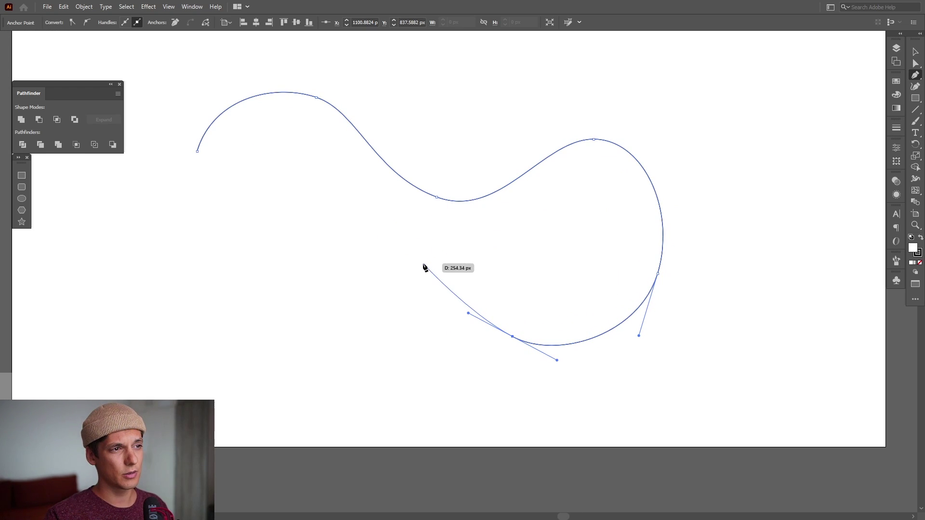
{"action": "left_click_drag", "start_coordinate": [422, 264], "coordinate": [403, 262]}
{"action": "left_click_drag", "start_coordinate": [340, 441], "coordinate": [330, 420]}
{"action": "left_click_drag", "start_coordinate": [308, 337], "coordinate": [305, 330]}
{"action": "left_click_drag", "start_coordinate": [270, 270], "coordinate": [227, 265]}
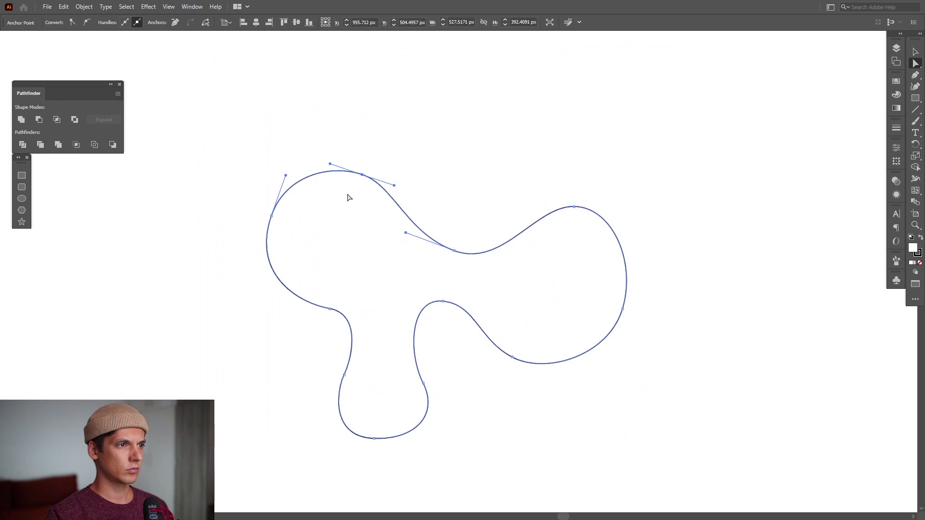
- Move the blob's anchor points inward to tighten the waist, the lower lobe and the right lobe
{"action": "left_click_drag", "start_coordinate": [266, 247], "coordinate": [291, 250]}
{"action": "left_click_drag", "start_coordinate": [419, 240], "coordinate": [431, 235]}
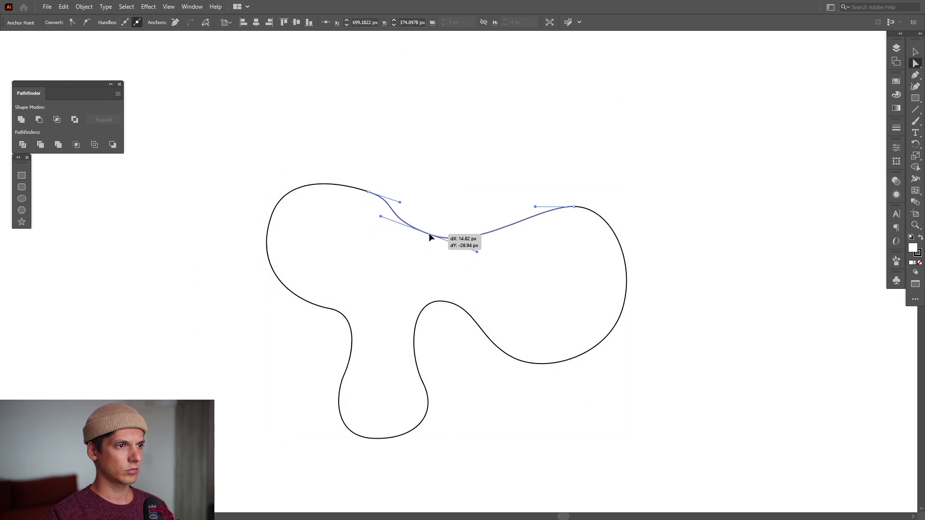
{"action": "left_click_drag", "start_coordinate": [413, 386], "coordinate": [397, 387]}
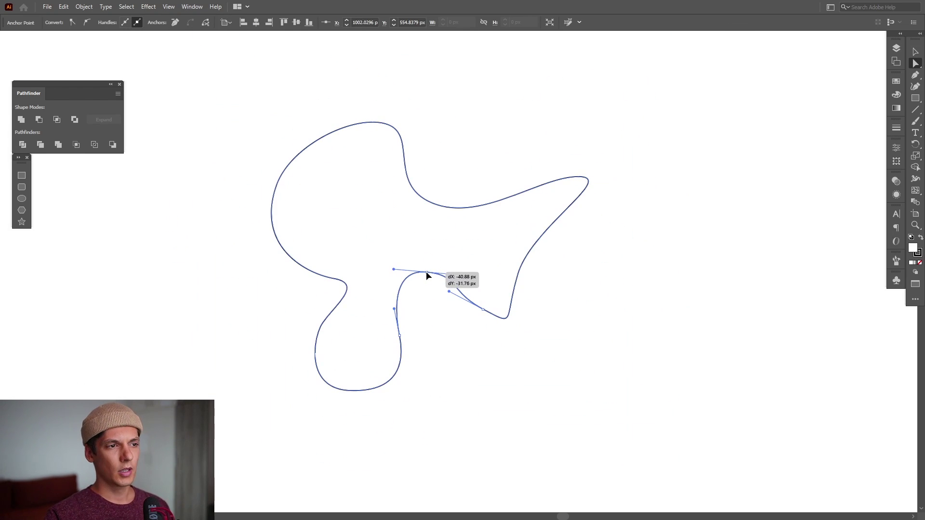
{"action": "left_click_drag", "start_coordinate": [426, 271], "coordinate": [425, 272]}
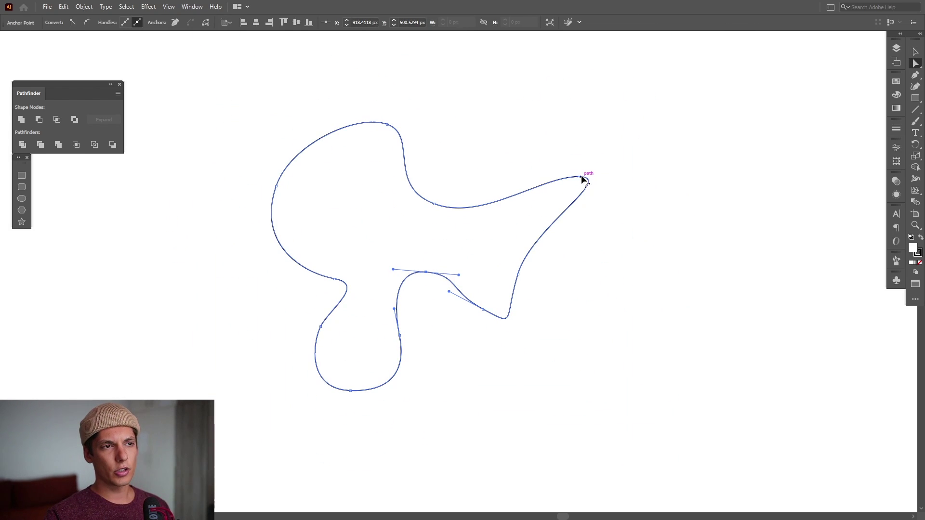
{"action": "left_click_drag", "start_coordinate": [581, 177], "coordinate": [499, 185]}
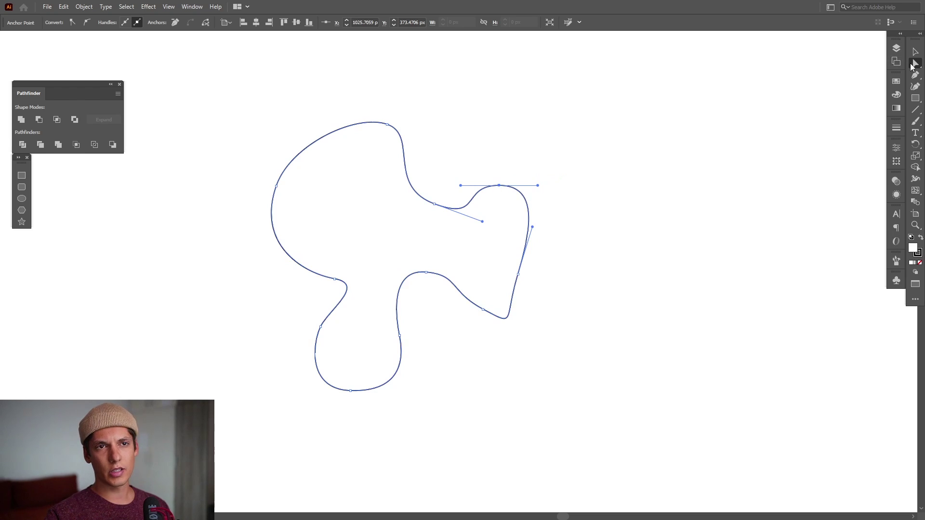
- Lower the upper-left lobe's top anchor and smooth the notch between it and the right lobe with the Direct Selection Tool
{"action": "left_click", "coordinate": [914, 64]}
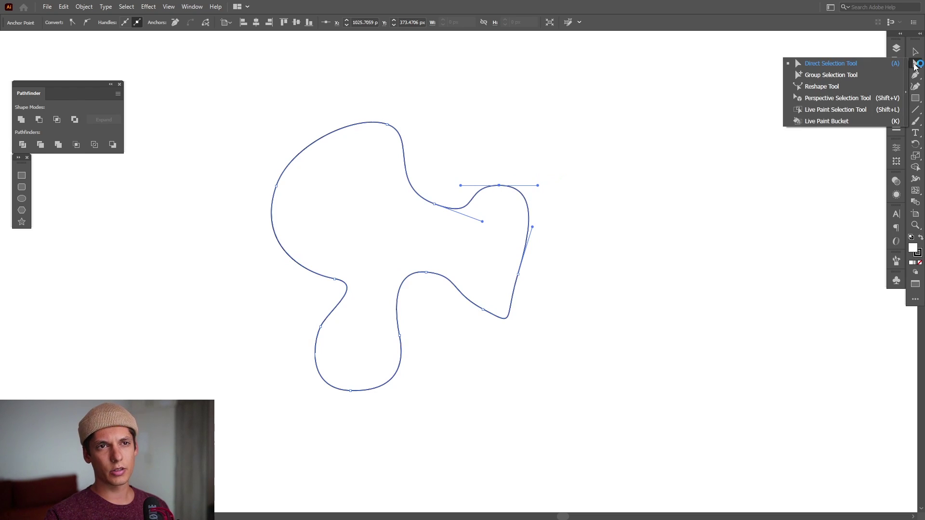
{"action": "left_click", "coordinate": [848, 66]}
{"action": "left_click_drag", "start_coordinate": [387, 125], "coordinate": [387, 133]}
{"action": "left_click", "coordinate": [518, 274]}
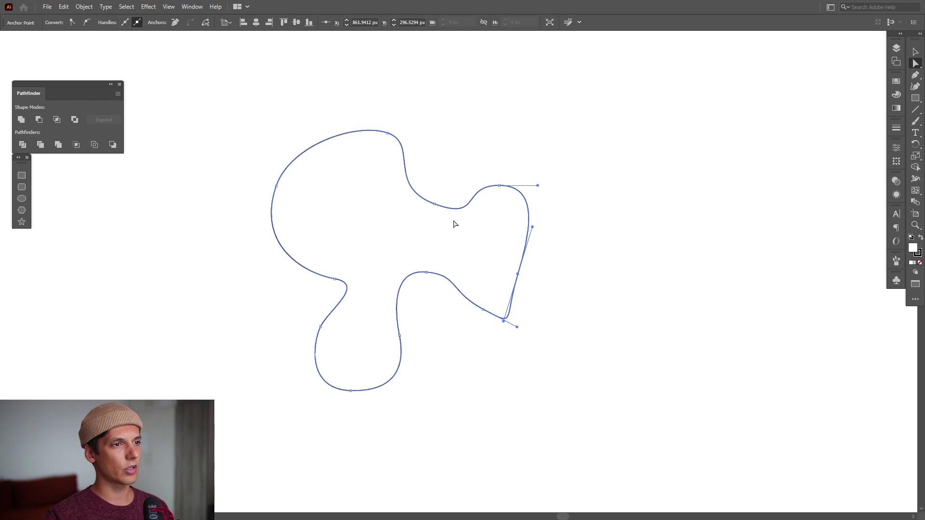
{"action": "left_click_drag", "start_coordinate": [433, 203], "coordinate": [432, 178]}
{"action": "left_click_drag", "start_coordinate": [481, 197], "coordinate": [461, 197]}
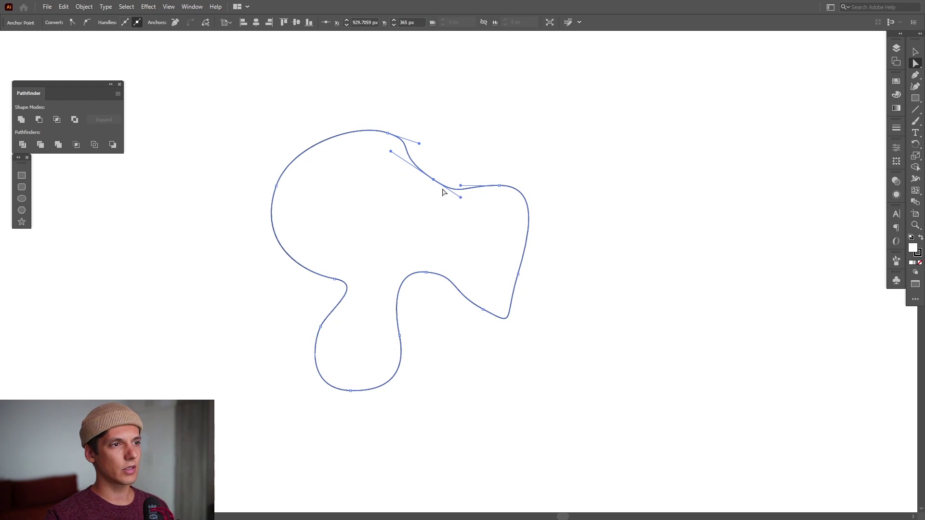
{"action": "left_click_drag", "start_coordinate": [390, 152], "coordinate": [394, 177]}
{"action": "left_click_drag", "start_coordinate": [433, 179], "coordinate": [424, 192]}
- Round out the right lobe's lower edge and lower the notch anchor between the right and bottom lobes
{"action": "left_click_drag", "start_coordinate": [425, 272], "coordinate": [431, 286]}
{"action": "left_click_drag", "start_coordinate": [504, 321], "coordinate": [507, 307]}
{"action": "left_click_drag", "start_coordinate": [517, 274], "coordinate": [534, 264]}
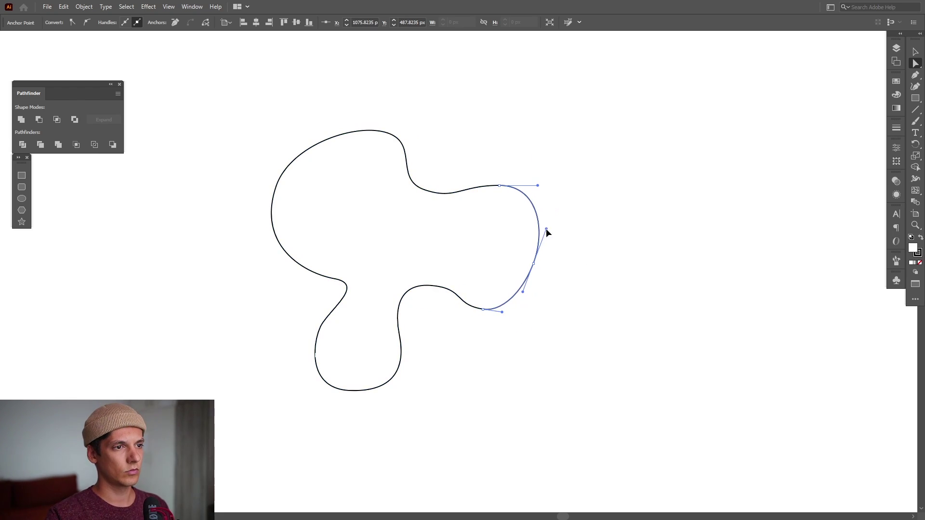
- Reshape the upper-left lobe and deepen the notches on both sides of it by moving their anchors and handles
{"action": "left_click_drag", "start_coordinate": [424, 192], "coordinate": [422, 204]}
{"action": "left_click_drag", "start_coordinate": [387, 133], "coordinate": [372, 149]}
{"action": "left_click", "coordinate": [321, 326]}
{"action": "left_click_drag", "start_coordinate": [334, 279], "coordinate": [358, 255]}
{"action": "left_click_drag", "start_coordinate": [258, 238], "coordinate": [247, 246]}
{"action": "left_click", "coordinate": [307, 243]}
- Refine the right lobe and its neighbouring notches into even, rounded curves by adjusting anchors and handles
{"action": "left_click_drag", "start_coordinate": [499, 185], "coordinate": [483, 187]}
{"action": "left_click_drag", "start_coordinate": [533, 263], "coordinate": [539, 238]}
{"action": "left_click_drag", "start_coordinate": [432, 285], "coordinate": [417, 286]}
{"action": "left_click_drag", "start_coordinate": [445, 288], "coordinate": [443, 286]}
{"action": "left_click", "coordinate": [448, 207]}
{"action": "left_click_drag", "start_coordinate": [417, 139], "coordinate": [379, 174]}
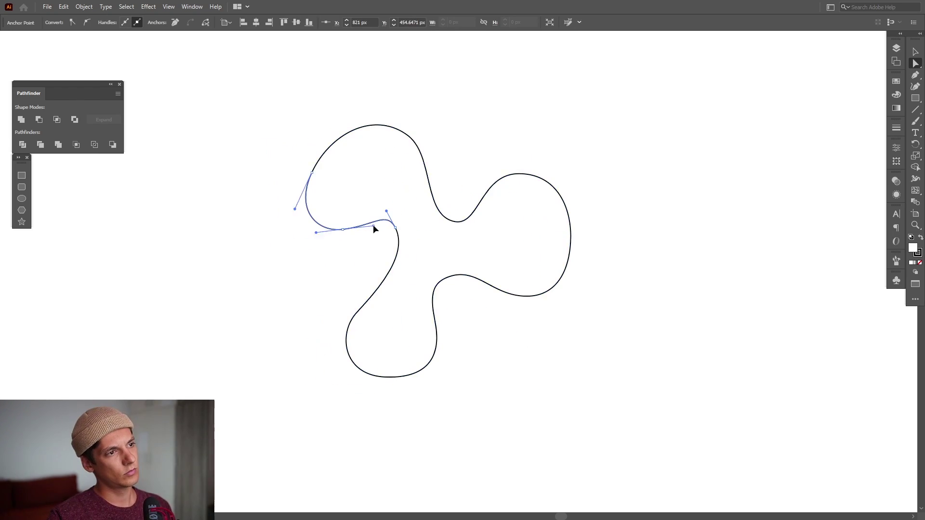
{"action": "left_click_drag", "start_coordinate": [453, 223], "coordinate": [453, 216]}
- Adjust the anchor on the bottom lobe's left side to smooth the curve into the notch, and select the whole blob
{"action": "left_click", "coordinate": [374, 281]}
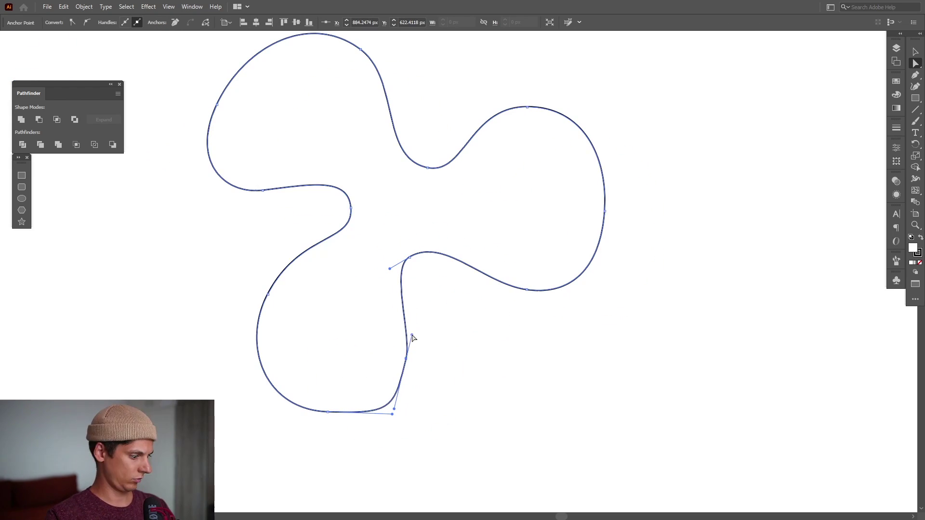
{"action": "left_click", "coordinate": [269, 294]}
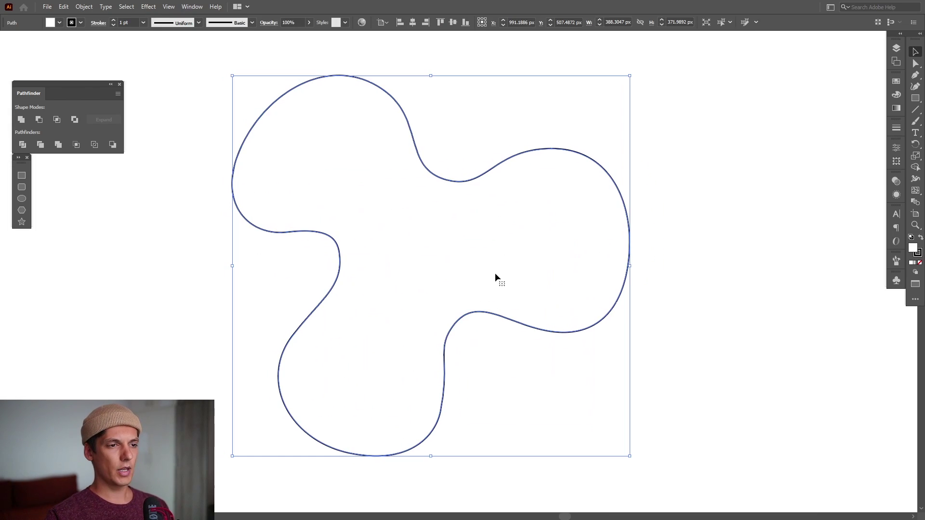
{"action": "key", "text": "space"}
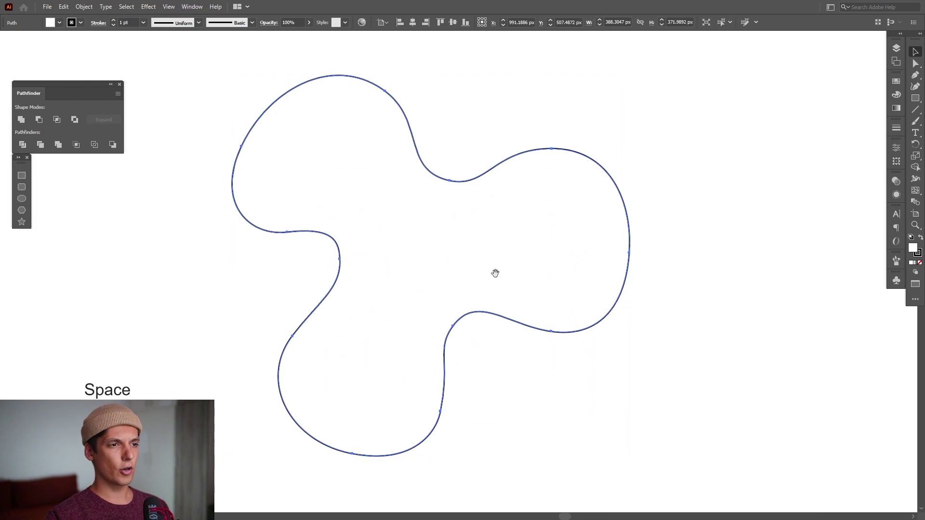
{"action": "left_click_drag", "start_coordinate": [497, 274], "coordinate": [504, 296]}
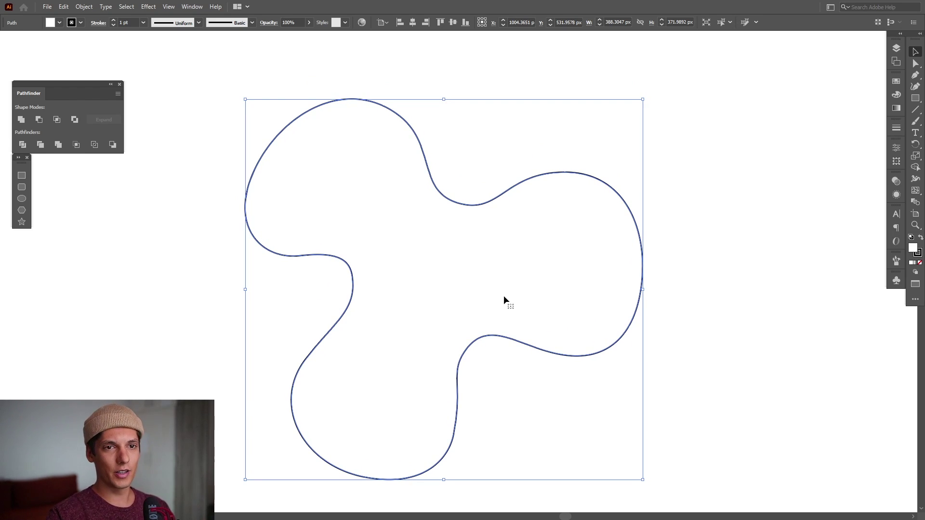
- Remove the blob's stroke and fill it with the light gray swatch R=204 G=204 B=204
{"action": "left_click", "coordinate": [919, 254]}
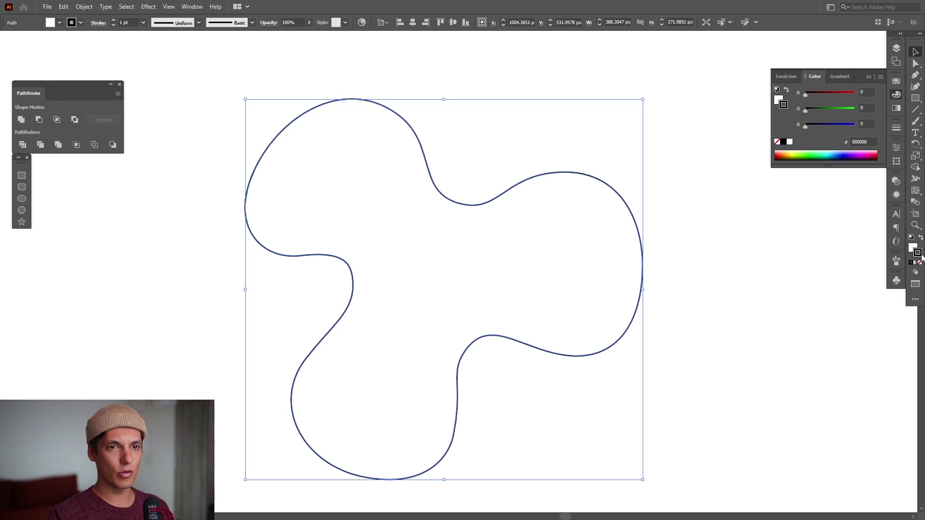
{"action": "left_click", "coordinate": [920, 263]}
{"action": "left_click", "coordinate": [912, 247]}
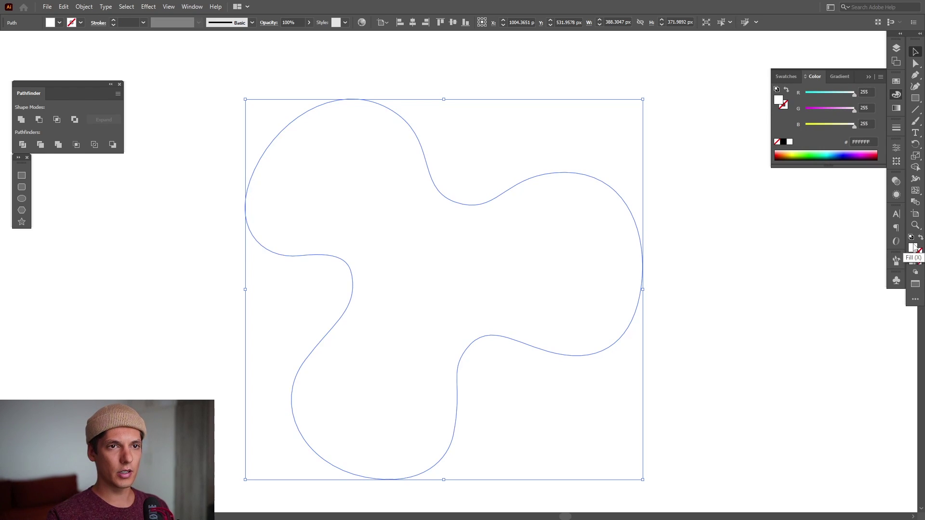
{"action": "left_click", "coordinate": [897, 81]}
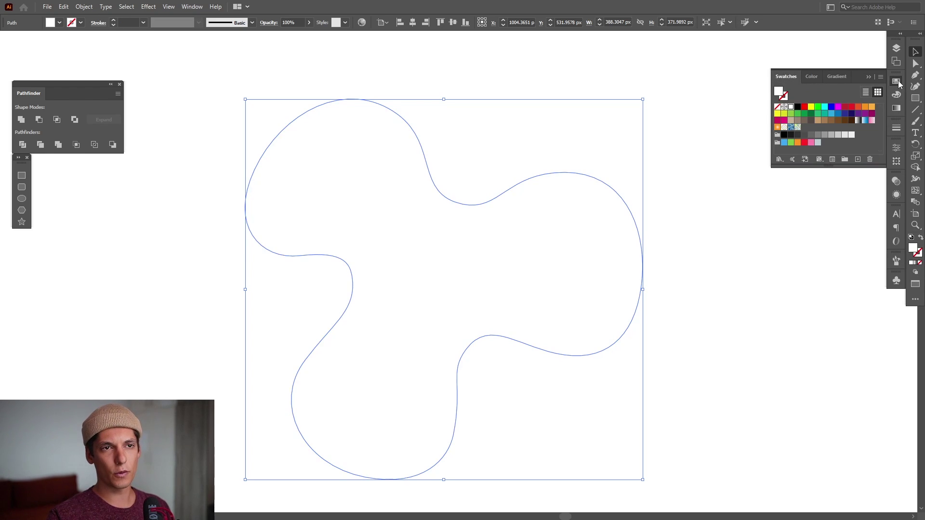
{"action": "left_click", "coordinate": [837, 135]}
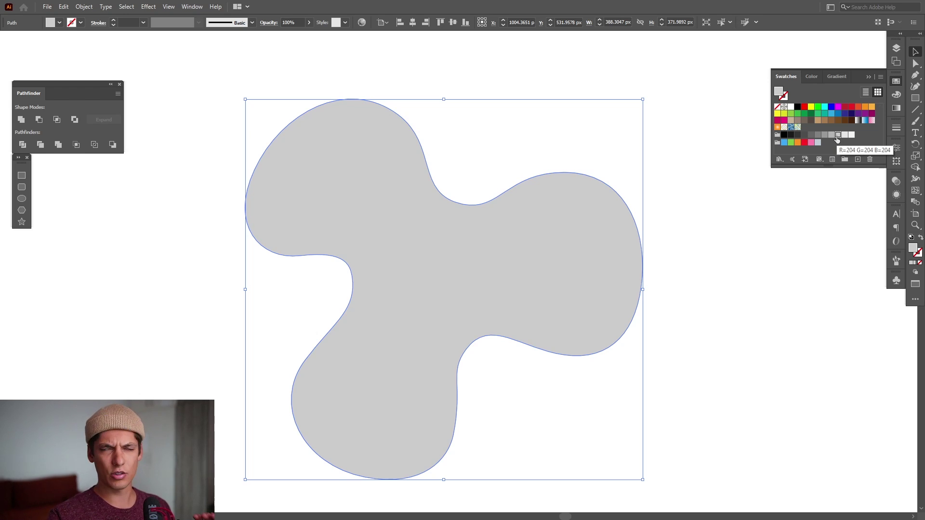
{"action": "left_click", "coordinate": [609, 153]}
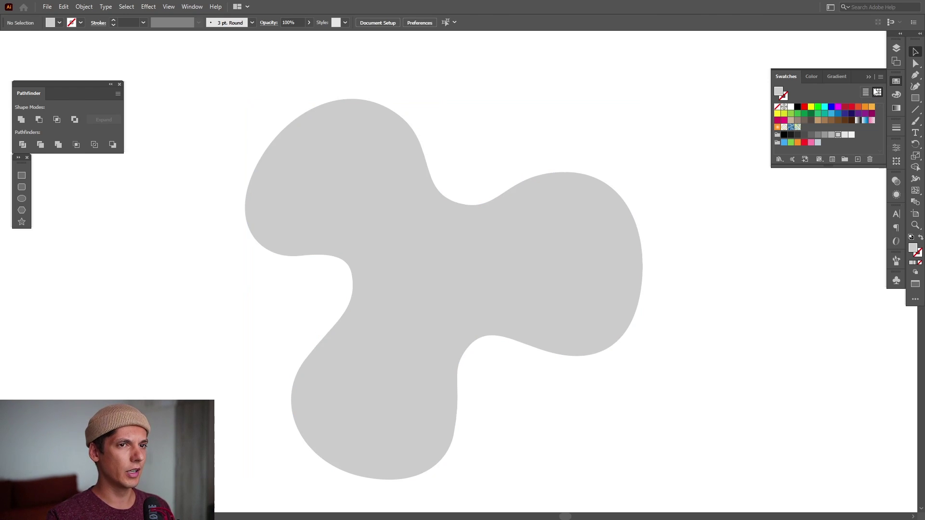
{"action": "left_click", "coordinate": [869, 77]}
- Add Mesh Tool points in the blob's upper-left lobe, at its centre and on the mesh line entering the right lobe
{"action": "left_click", "coordinate": [578, 241]}
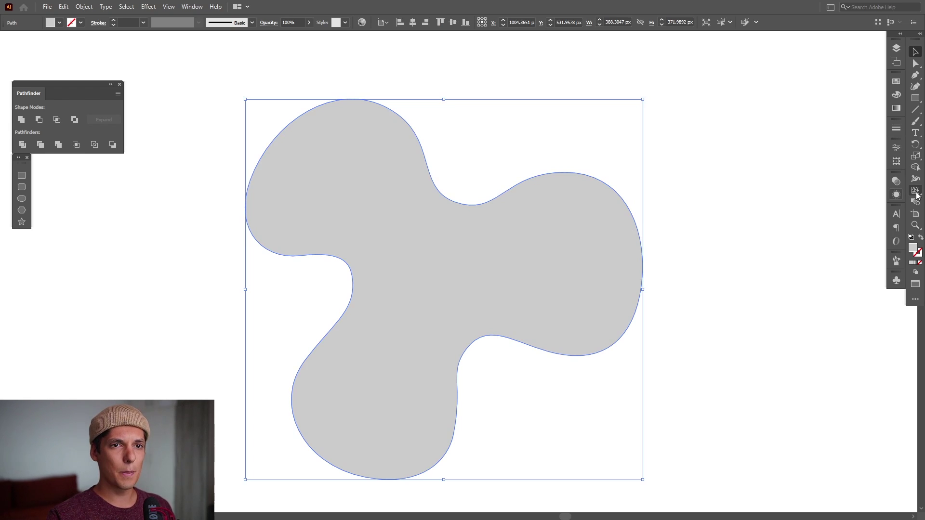
{"action": "left_click_drag", "start_coordinate": [916, 193], "coordinate": [872, 205]}
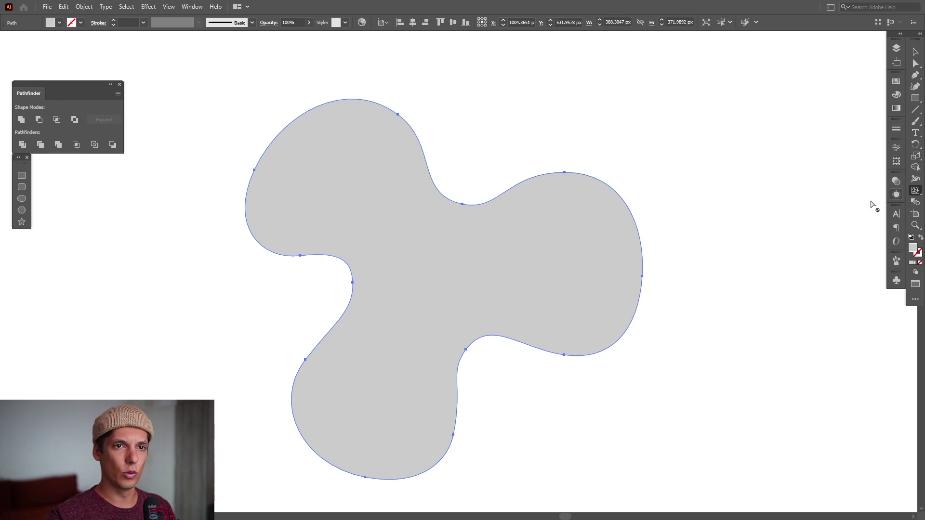
{"action": "left_click", "coordinate": [915, 301]}
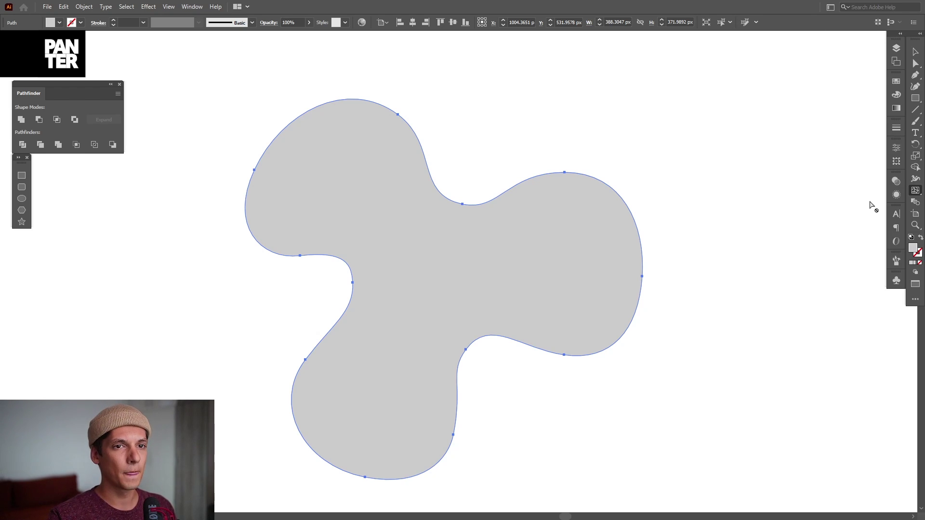
{"action": "left_click", "coordinate": [311, 205]}
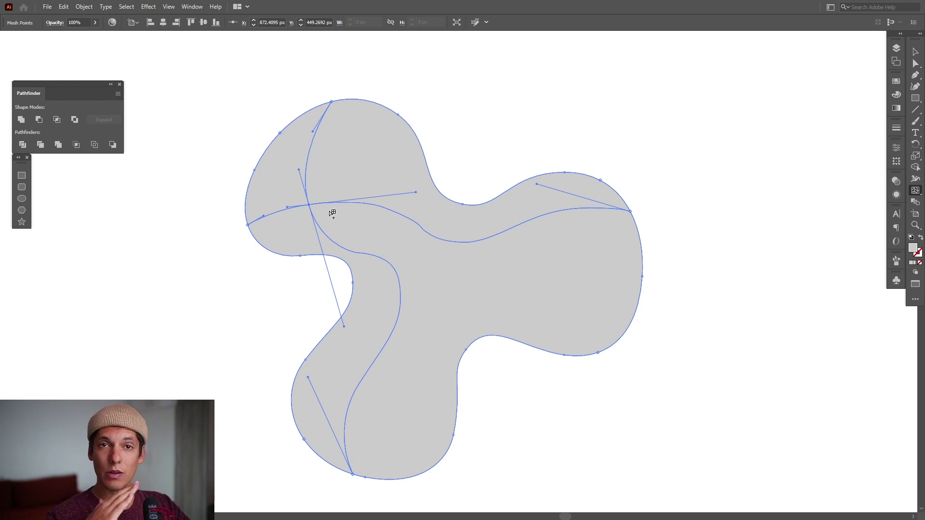
{"action": "left_click", "coordinate": [442, 240]}
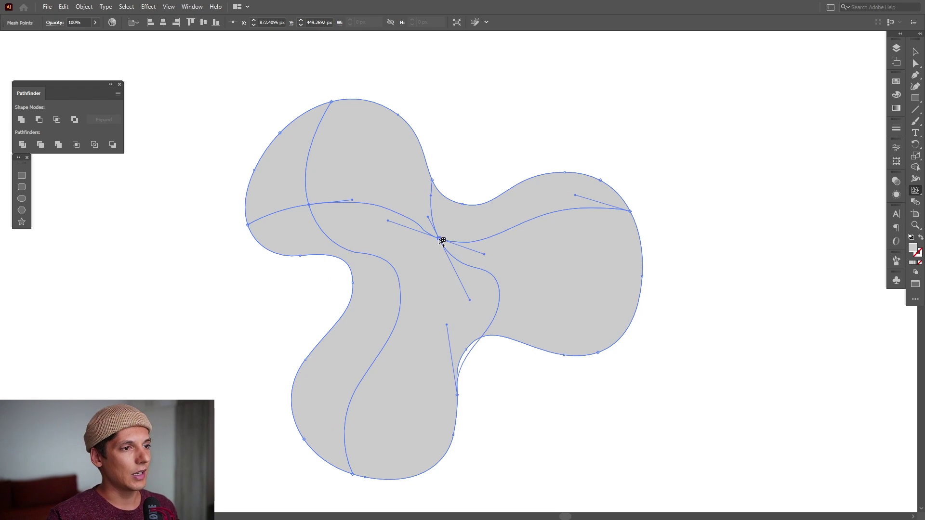
{"action": "left_click", "coordinate": [522, 226]}
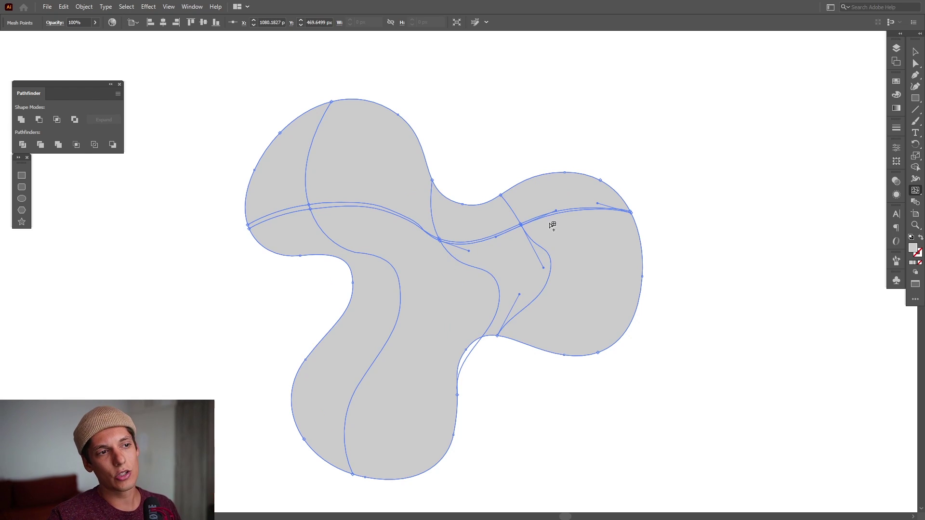
{"action": "key", "text": "ctrl+z"}
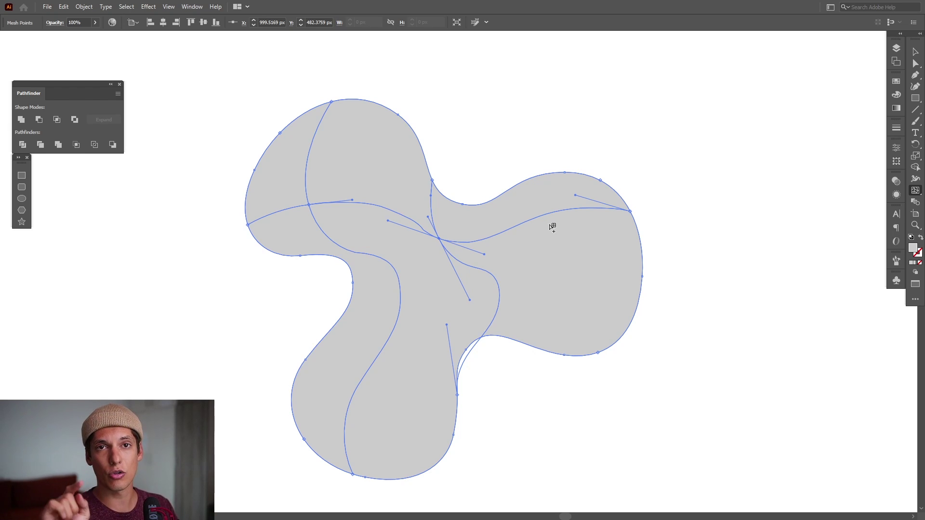
{"action": "left_click", "coordinate": [520, 225]}
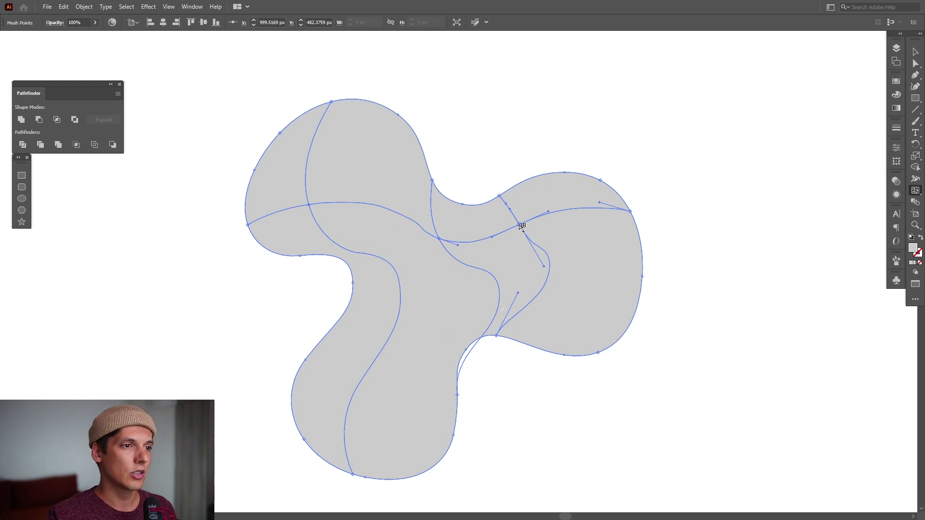
- Build out the mesh grid with points on the existing lines through the right lobe, centre, bottom lobe and upper-left lobe
{"action": "left_click", "coordinate": [584, 208]}
{"action": "left_click", "coordinate": [496, 278]}
{"action": "left_click", "coordinate": [394, 327]}
{"action": "left_click", "coordinate": [363, 378]}
{"action": "left_click", "coordinate": [344, 429]}
{"action": "left_click", "coordinate": [309, 151]}
{"action": "left_click", "coordinate": [420, 380]}
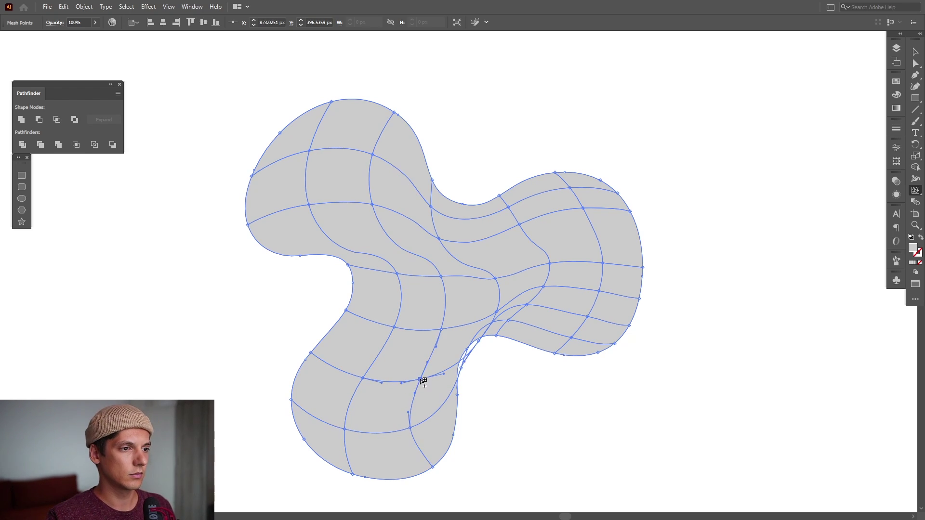
{"action": "key", "text": "ctrl+z"}
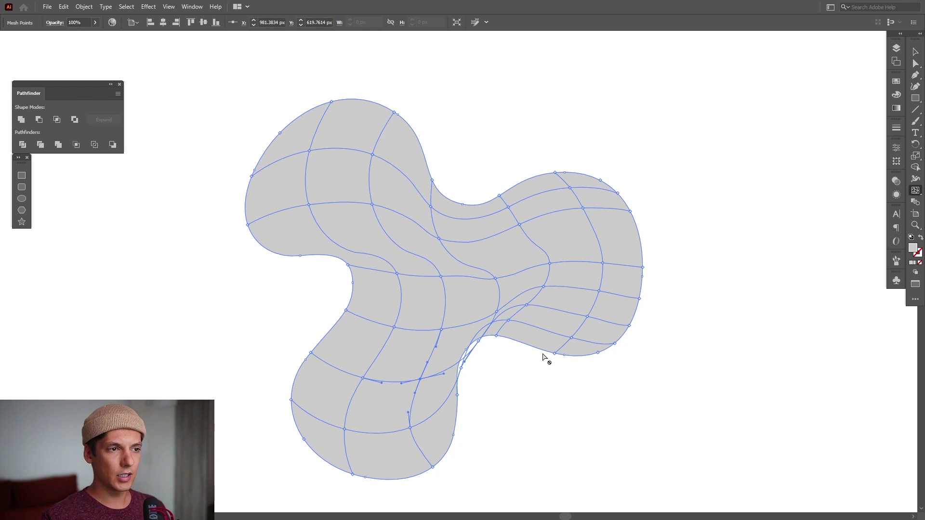
- Reposition the crowded mesh points beside the notch between the right and bottom lobes to space out their lines
{"action": "scroll", "coordinate": [485, 266], "scroll_direction": "up", "scroll_amount": 2, "text": "alt"}
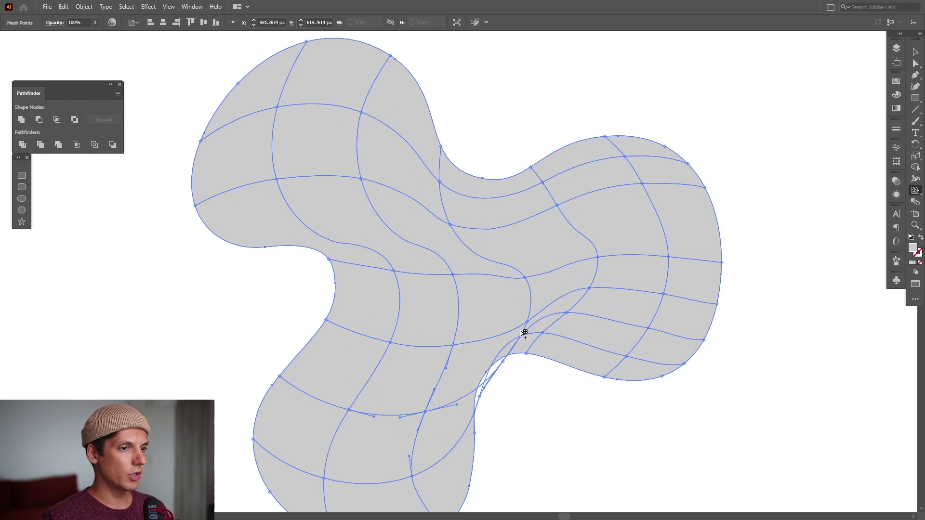
{"action": "mouse_move", "coordinate": [526, 322]}
{"action": "left_mouse_down"}
{"action": "mouse_move", "coordinate": [493, 315]}
{"action": "mouse_move", "coordinate": [518, 319]}
{"action": "left_mouse_up"}
{"action": "key", "text": "ctrl+z"}
{"action": "left_click_drag", "start_coordinate": [503, 361], "coordinate": [480, 362]}
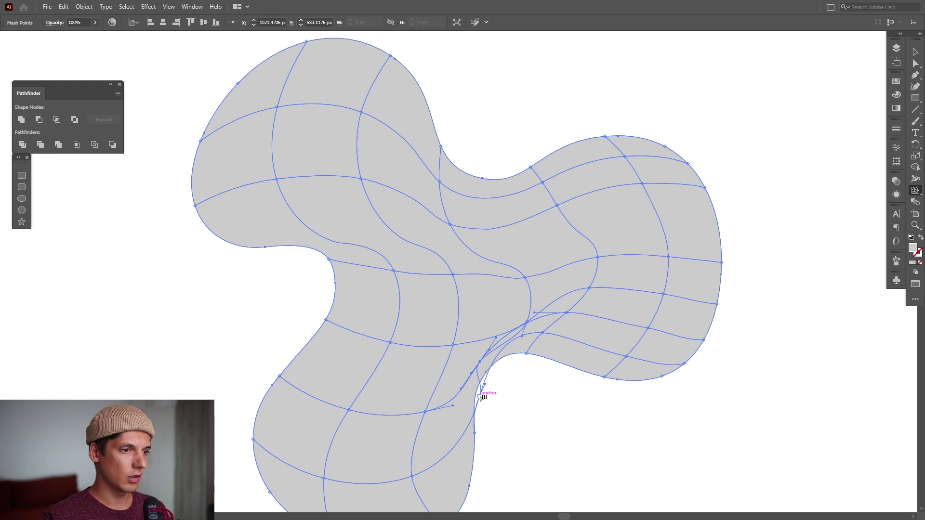
{"action": "left_click", "coordinate": [479, 397]}
{"action": "left_click_drag", "start_coordinate": [482, 397], "coordinate": [481, 373]}
{"action": "key", "text": "ctrl+z"}
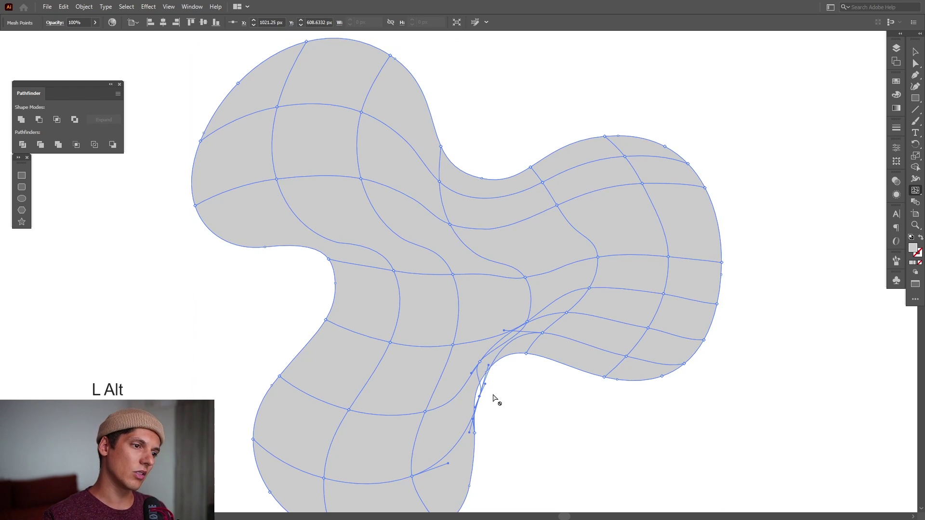
{"action": "scroll", "coordinate": [492, 397], "scroll_direction": "up", "scroll_amount": 3}
{"action": "left_click_drag", "start_coordinate": [563, 228], "coordinate": [527, 200]}
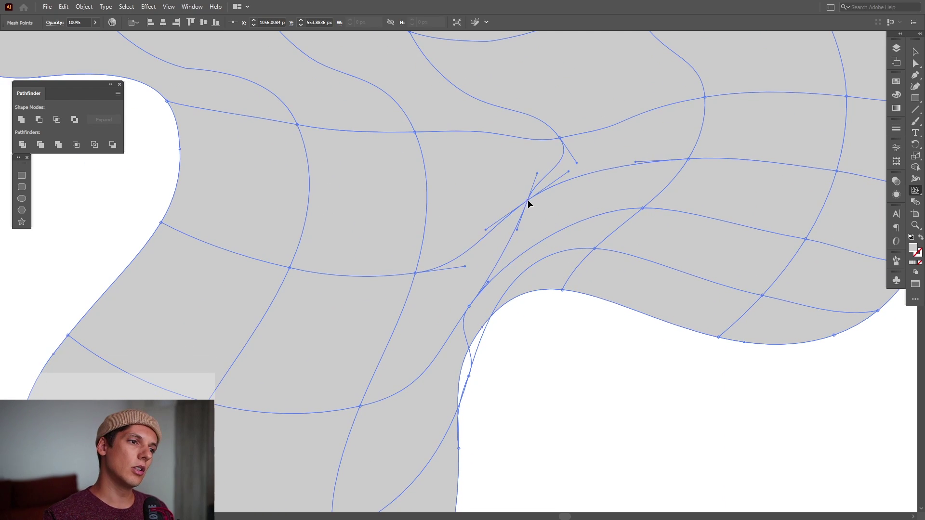
{"action": "left_click", "coordinate": [468, 308]}
- Color the upper-left inner mesh point of the upper-left lobe with a dark purple swatch
{"action": "scroll", "coordinate": [466, 310], "scroll_direction": "down", "scroll_amount": 3}
{"action": "left_click_drag", "start_coordinate": [417, 106], "coordinate": [555, 252]}
{"action": "scroll", "coordinate": [484, 185], "scroll_direction": "up", "scroll_amount": 2}
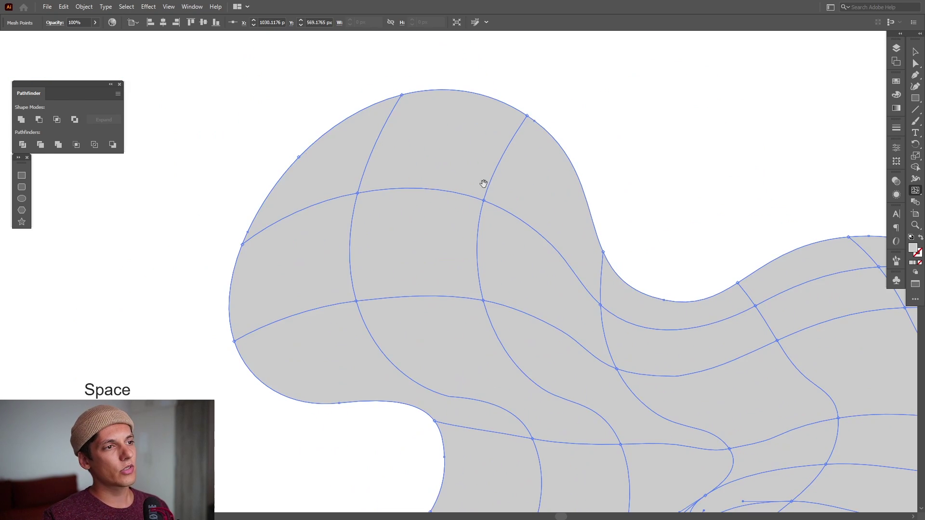
{"action": "left_click_drag", "start_coordinate": [483, 184], "coordinate": [487, 219]}
{"action": "left_click", "coordinate": [362, 226]}
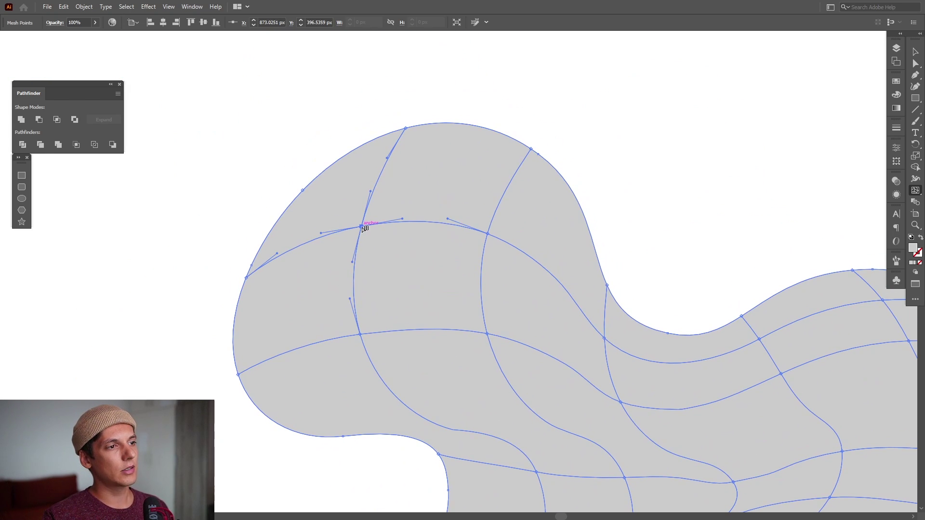
{"action": "key", "text": "space"}
{"action": "left_click_drag", "start_coordinate": [714, 162], "coordinate": [702, 140]}
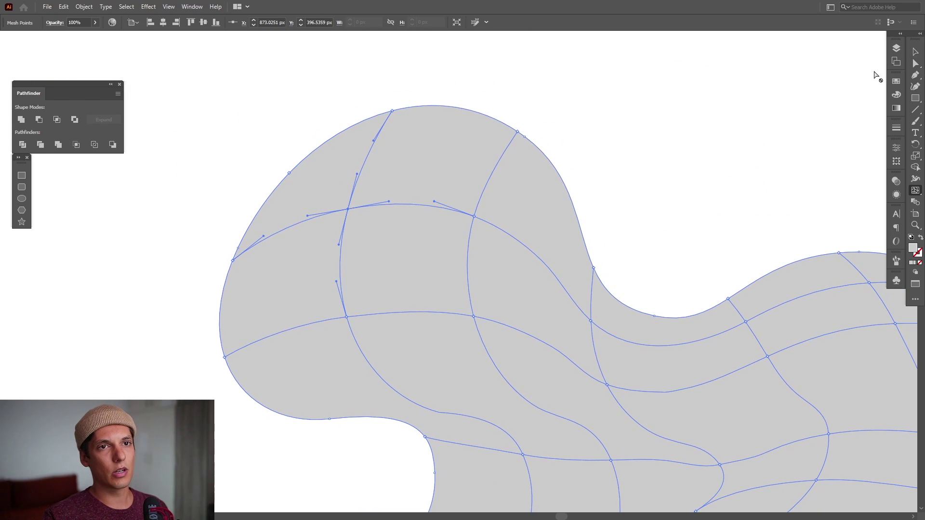
{"action": "left_click", "coordinate": [892, 80]}
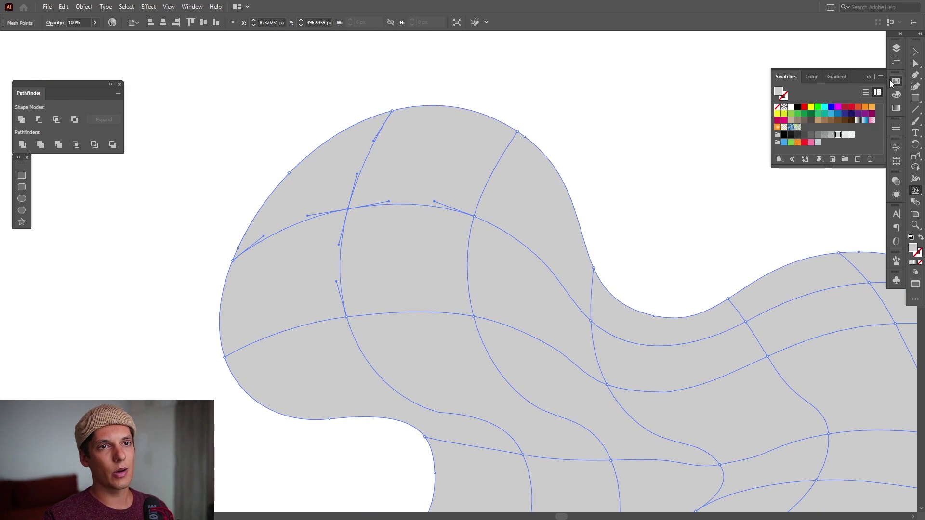
{"action": "left_click", "coordinate": [858, 115]}
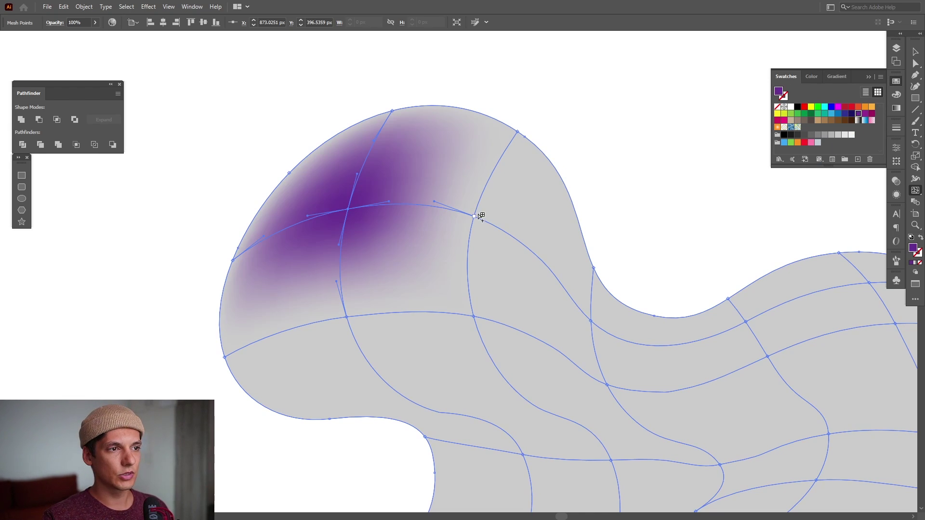
- Color the mesh point on the upper-left lobe's top edge light blue and select the point on its left edge
{"action": "left_click", "coordinate": [392, 112]}
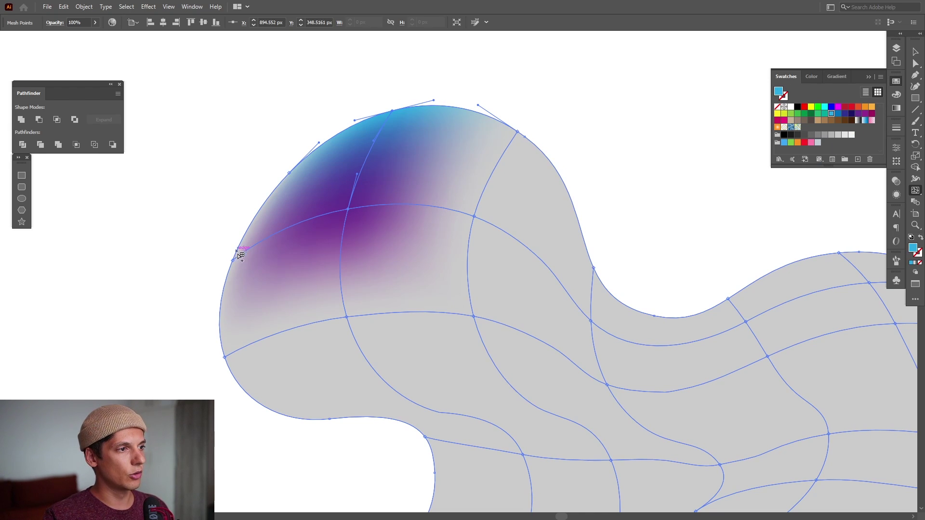
{"action": "left_click", "coordinate": [234, 260]}
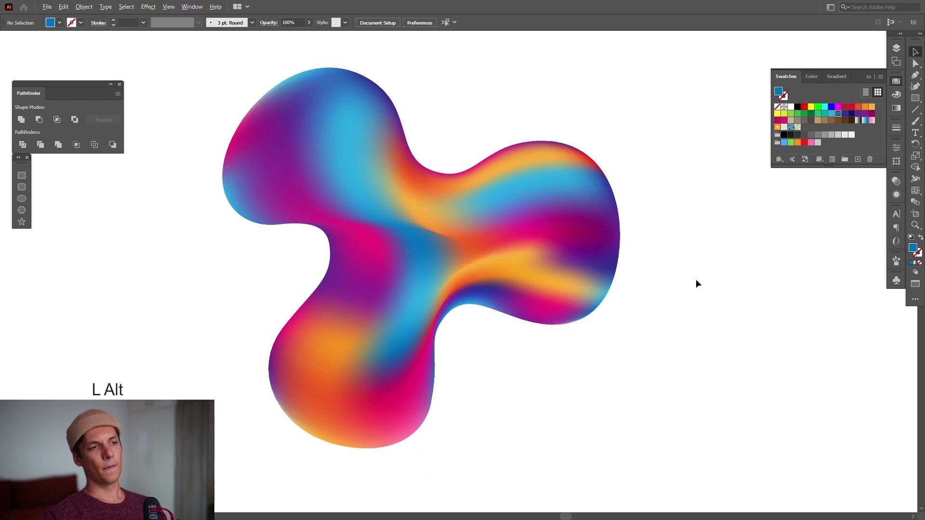
- Select the colored blob with the Direct Selection tool and try moving the pink mesh point in the right lobe
{"action": "scroll", "coordinate": [447, 252], "scroll_direction": "up", "scroll_amount": 2, "text": "alt"}
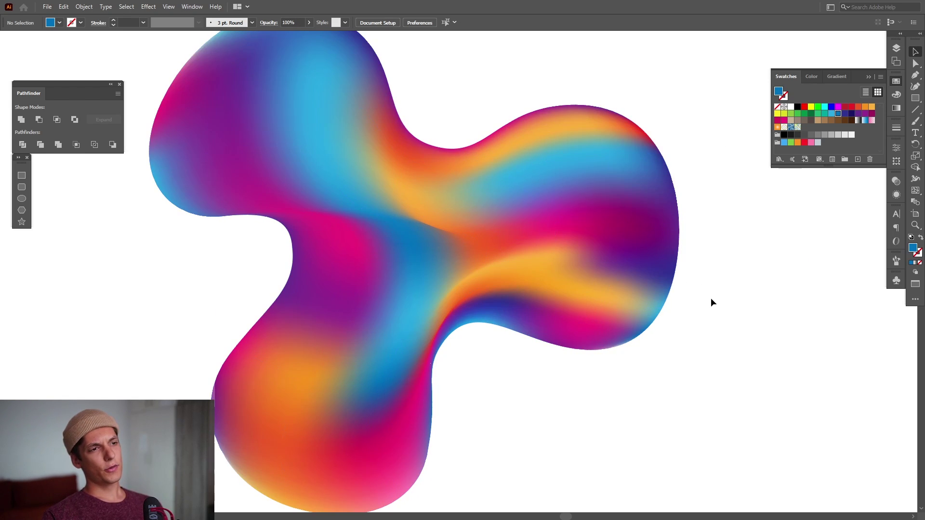
{"action": "left_click_drag", "start_coordinate": [712, 309], "coordinate": [721, 310]}
{"action": "left_click", "coordinate": [634, 260]}
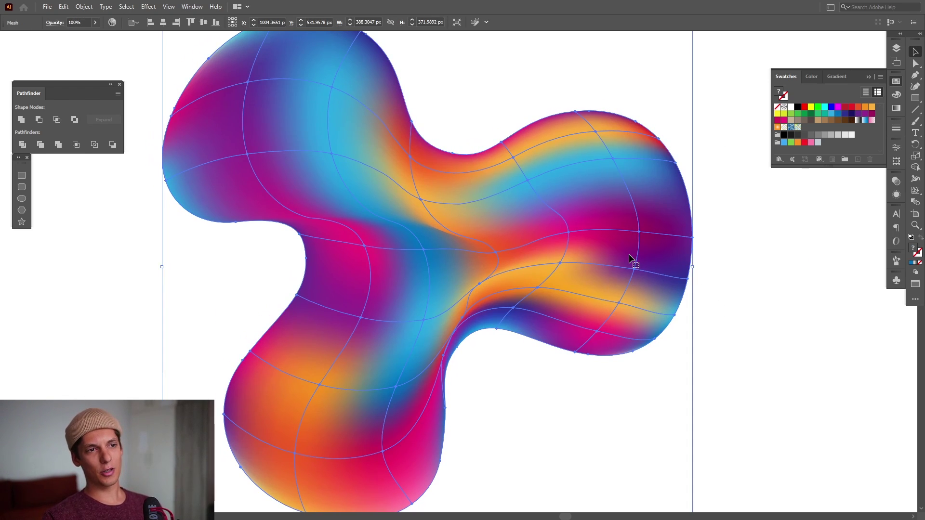
{"action": "key", "text": "a"}
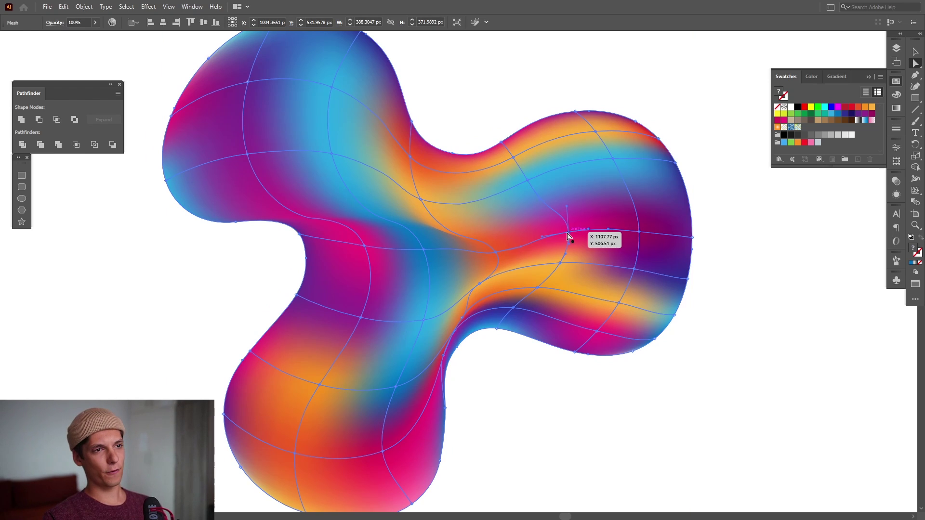
{"action": "left_click_drag", "start_coordinate": [567, 236], "coordinate": [553, 221]}
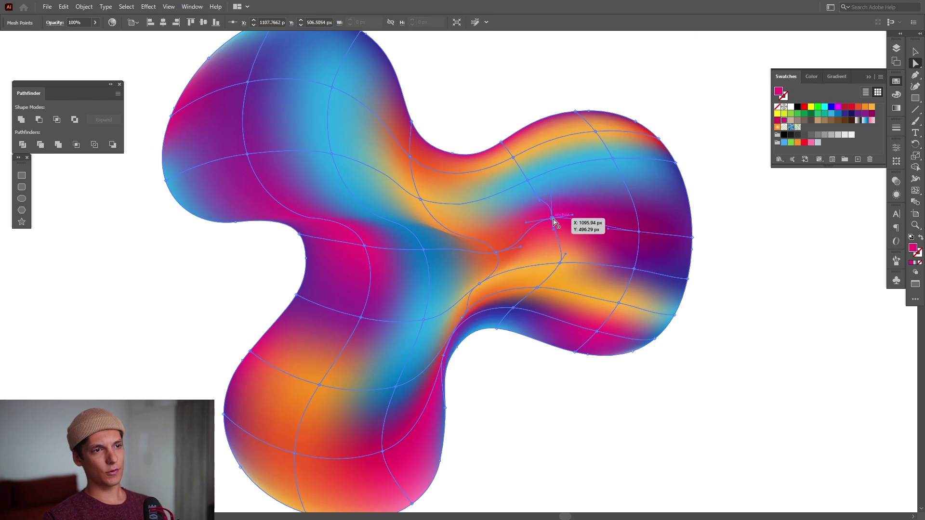
{"action": "key", "text": "ctrl+z"}
- Shift the central orange mesh points and the right lobe's pink, magenta and yellow points to reshape their color bands
{"action": "left_click_drag", "start_coordinate": [915, 65], "coordinate": [840, 68]}
{"action": "left_click", "coordinate": [868, 76]}
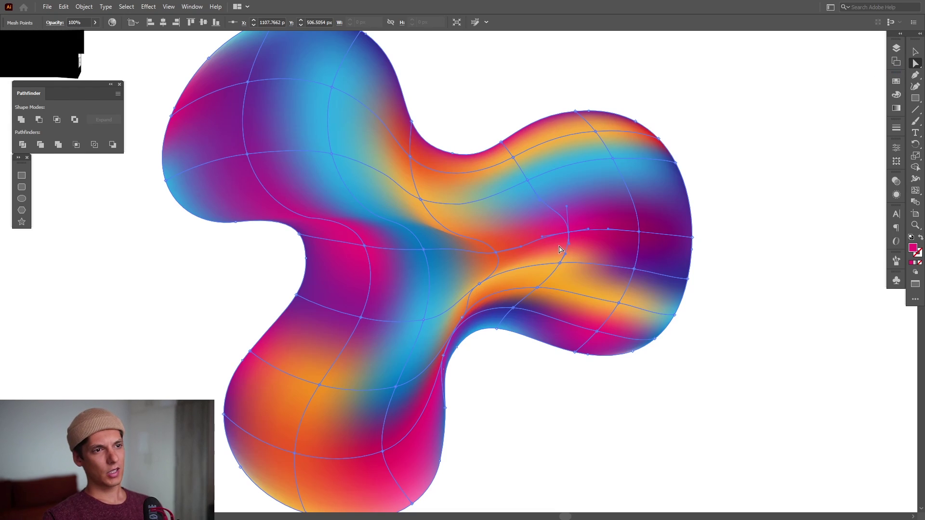
{"action": "mouse_move", "coordinate": [495, 252]}
{"action": "left_mouse_down"}
{"action": "mouse_move", "coordinate": [495, 221]}
{"action": "mouse_move", "coordinate": [486, 240]}
{"action": "left_mouse_up"}
{"action": "left_click_drag", "start_coordinate": [568, 234], "coordinate": [572, 204]}
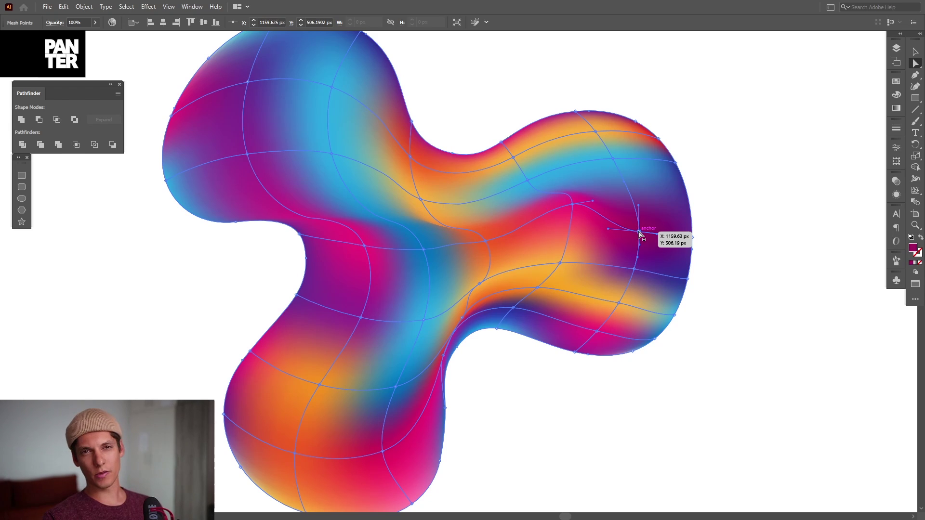
{"action": "left_click_drag", "start_coordinate": [640, 235], "coordinate": [637, 197]}
{"action": "left_click_drag", "start_coordinate": [560, 263], "coordinate": [541, 278]}
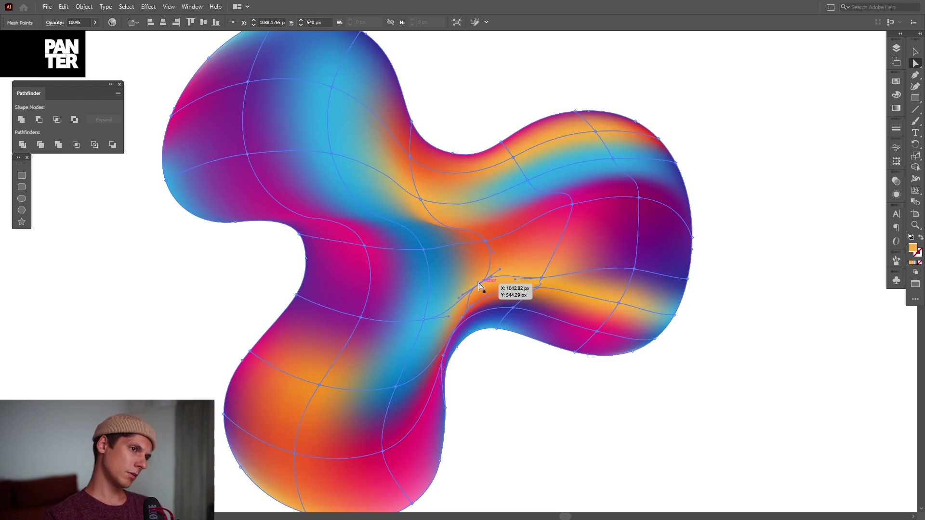
{"action": "left_click_drag", "start_coordinate": [479, 284], "coordinate": [486, 290]}
- Reposition further mesh points within the right lobe to bend its magenta and yellow areas
{"action": "key", "text": "ctrl+="}
{"action": "left_click_drag", "start_coordinate": [538, 250], "coordinate": [573, 243]}
{"action": "left_click_drag", "start_coordinate": [677, 236], "coordinate": [707, 274]}
{"action": "left_click_drag", "start_coordinate": [654, 288], "coordinate": [680, 319]}
{"action": "left_click_drag", "start_coordinate": [645, 304], "coordinate": [632, 277]}
{"action": "left_click_drag", "start_coordinate": [708, 307], "coordinate": [724, 325]}
{"action": "left_click_drag", "start_coordinate": [738, 255], "coordinate": [737, 266]}
- Adjust the mesh points at the blob's center and along the right lobe's upper bands, and deselect the blob
{"action": "left_click_drag", "start_coordinate": [366, 135], "coordinate": [346, 228]}
{"action": "left_click_drag", "start_coordinate": [337, 225], "coordinate": [347, 186]}
{"action": "left_click_drag", "start_coordinate": [320, 163], "coordinate": [308, 164]}
{"action": "left_click_drag", "start_coordinate": [505, 190], "coordinate": [479, 177]}
{"action": "left_click_drag", "start_coordinate": [617, 147], "coordinate": [612, 134]}
{"action": "left_click_drag", "start_coordinate": [671, 227], "coordinate": [689, 240]}
{"action": "left_click_drag", "start_coordinate": [566, 240], "coordinate": [472, 233]}
{"action": "left_click_drag", "start_coordinate": [418, 276], "coordinate": [400, 312]}
{"action": "scroll", "coordinate": [537, 264], "scroll_direction": "down", "scroll_amount": 3}
{"action": "left_click", "coordinate": [481, 168]}
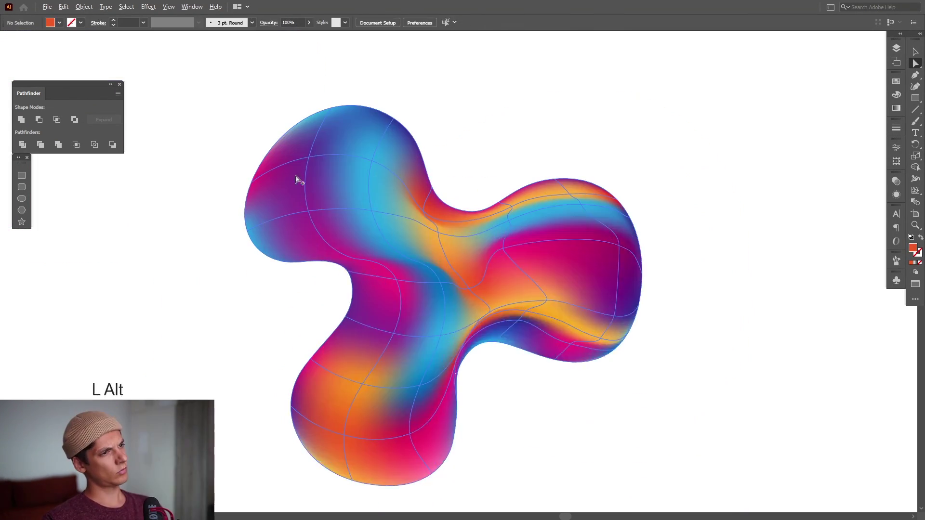
- Move the upper-left lobe's light blue and purple mesh points outward to widen the light blue area
{"action": "scroll", "coordinate": [346, 179], "scroll_direction": "up", "scroll_amount": 1}
{"action": "left_click_drag", "start_coordinate": [380, 154], "coordinate": [371, 127]}
{"action": "left_click", "coordinate": [525, 112]}
{"action": "left_click_drag", "start_coordinate": [525, 112], "coordinate": [527, 98]}
{"action": "left_click_drag", "start_coordinate": [298, 208], "coordinate": [300, 201]}
{"action": "left_click_drag", "start_coordinate": [298, 137], "coordinate": [282, 137]}
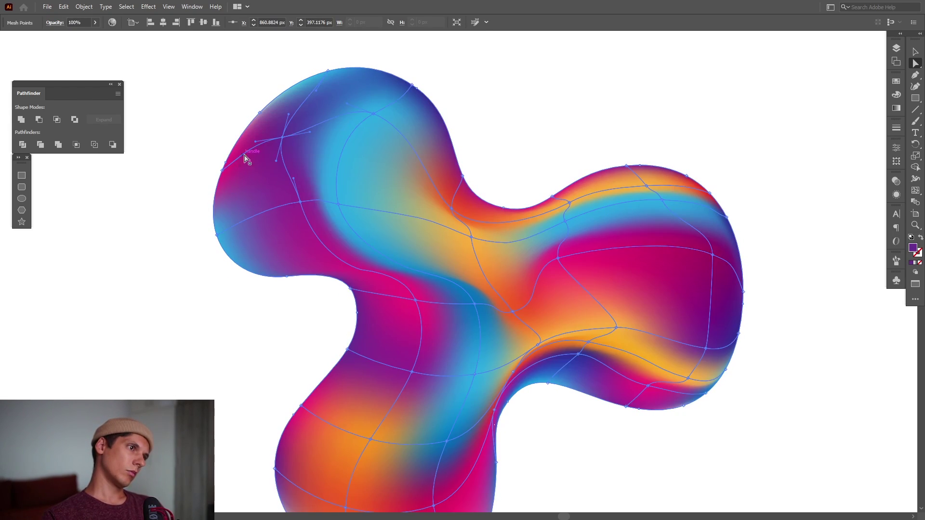
{"action": "left_click_drag", "start_coordinate": [337, 313], "coordinate": [292, 157]}
- Pull the pink and blue mesh points around the blob's central neck to form a sharper flowing color transition
{"action": "left_click_drag", "start_coordinate": [388, 349], "coordinate": [397, 381]}
{"action": "left_click_drag", "start_coordinate": [401, 285], "coordinate": [365, 345]}
{"action": "left_click", "coordinate": [482, 338]}
{"action": "left_click_drag", "start_coordinate": [377, 272], "coordinate": [398, 284]}
{"action": "left_click_drag", "start_coordinate": [400, 158], "coordinate": [433, 174]}
{"action": "left_click_drag", "start_coordinate": [345, 124], "coordinate": [284, 172]}
{"action": "left_click_drag", "start_coordinate": [284, 172], "coordinate": [339, 184]}
{"action": "left_click_drag", "start_coordinate": [361, 265], "coordinate": [330, 302]}
{"action": "left_click_drag", "start_coordinate": [304, 366], "coordinate": [290, 386]}
{"action": "left_click", "coordinate": [238, 241]}
- Move the bottom lobe's orange and blue mesh points toward its left side to stretch the blue streak
{"action": "scroll", "coordinate": [481, 181], "scroll_direction": "down", "scroll_amount": 2}
{"action": "scroll", "coordinate": [461, 248], "scroll_direction": "up", "scroll_amount": 2}
{"action": "left_click_drag", "start_coordinate": [281, 283], "coordinate": [321, 278]}
{"action": "left_click_drag", "start_coordinate": [420, 340], "coordinate": [433, 272]}
{"action": "left_click", "coordinate": [501, 289]}
{"action": "left_click_drag", "start_coordinate": [313, 273], "coordinate": [397, 292]}
{"action": "left_click_drag", "start_coordinate": [384, 313], "coordinate": [411, 344]}
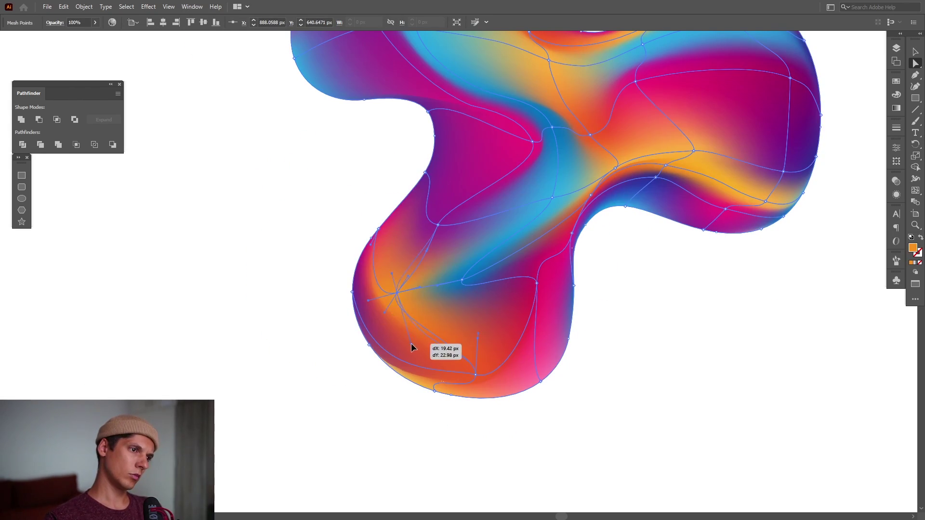
- Refine the remaining mesh points in the bottom lobe to smooth its orange, red and pink blend, and deselect the blob
{"action": "left_click_drag", "start_coordinate": [413, 204], "coordinate": [319, 223]}
{"action": "scroll", "coordinate": [313, 212], "scroll_direction": "up", "scroll_amount": 1}
{"action": "scroll", "coordinate": [202, 260], "scroll_direction": "down", "scroll_amount": 2}
{"action": "left_click", "coordinate": [196, 267]}
{"action": "scroll", "coordinate": [198, 260], "scroll_direction": "up", "scroll_amount": 1}
{"action": "left_click_drag", "start_coordinate": [202, 260], "coordinate": [286, 268]}
{"action": "left_click_drag", "start_coordinate": [378, 317], "coordinate": [384, 305]}
{"action": "left_click_drag", "start_coordinate": [358, 256], "coordinate": [314, 287]}
{"action": "left_click", "coordinate": [481, 330]}
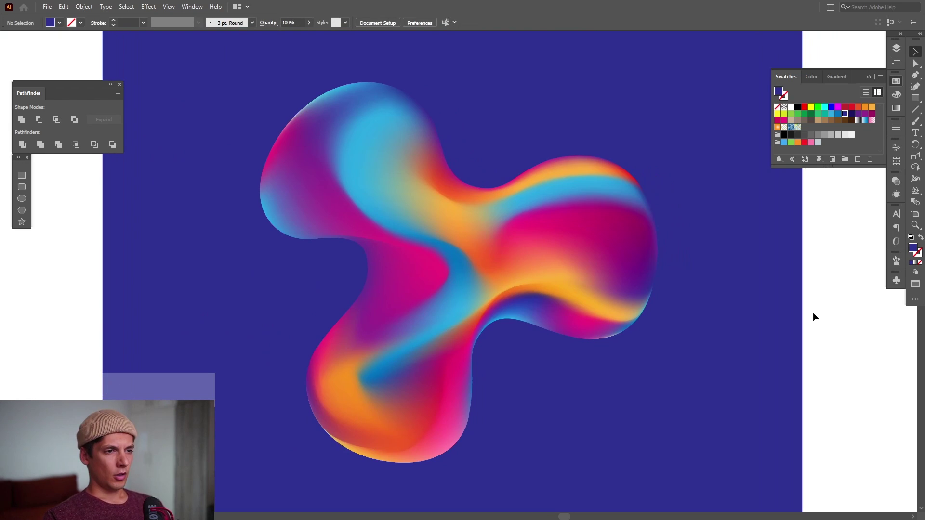